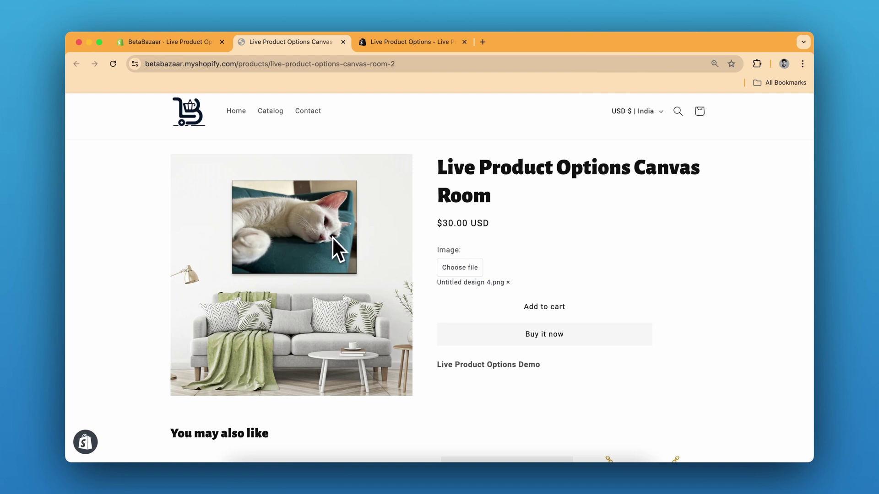
- Glance at the Live Product Options App Store listing, then return to the admin Templates page
{"action": "left_click", "coordinate": [426, 42]}
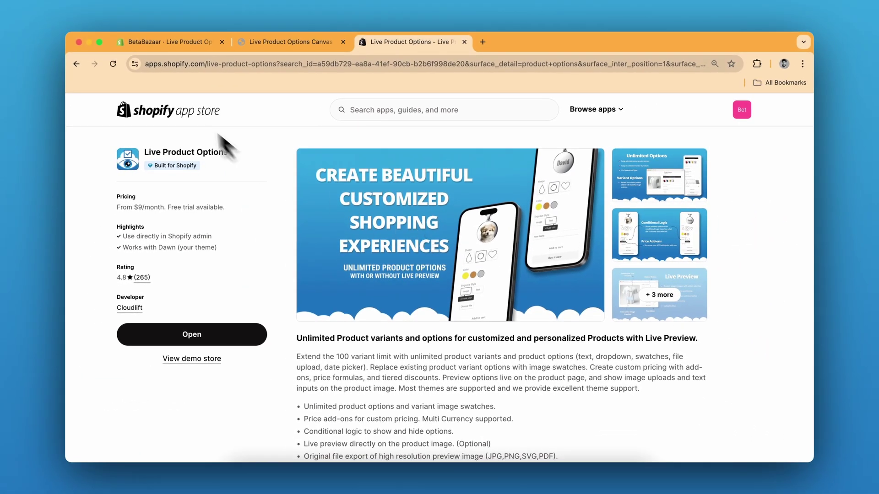
{"action": "left_click", "coordinate": [173, 50]}
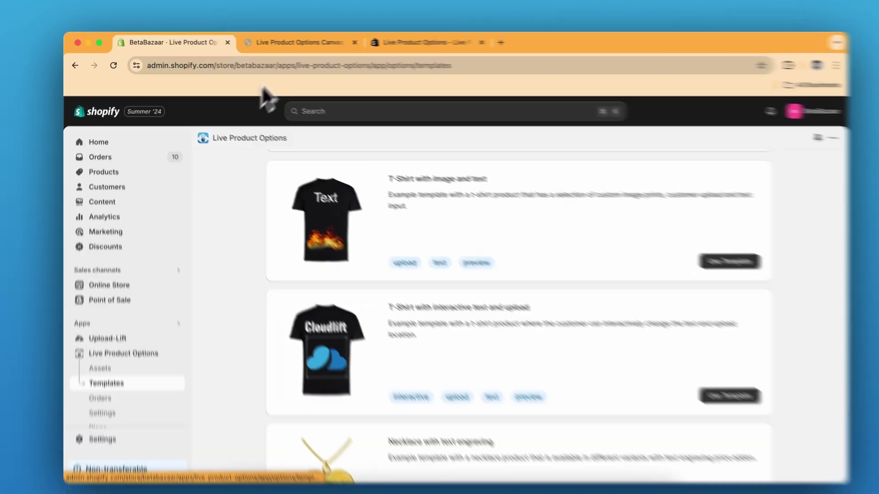
- Check the storefront cat-canvas page, then scroll the admin Templates list to the canvas option sets
{"action": "left_click", "coordinate": [282, 42]}
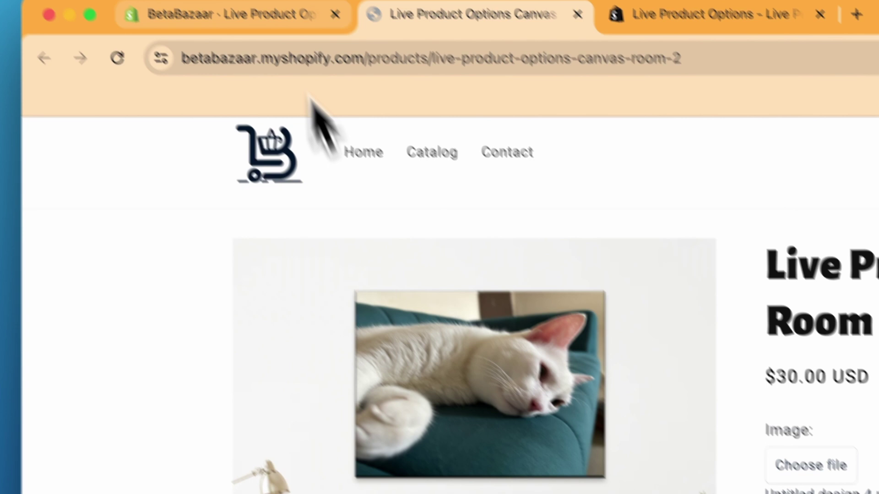
{"action": "left_click", "coordinate": [270, 14]}
{"action": "scroll", "coordinate": [572, 402], "scroll_direction": "down", "scroll_amount": 5}
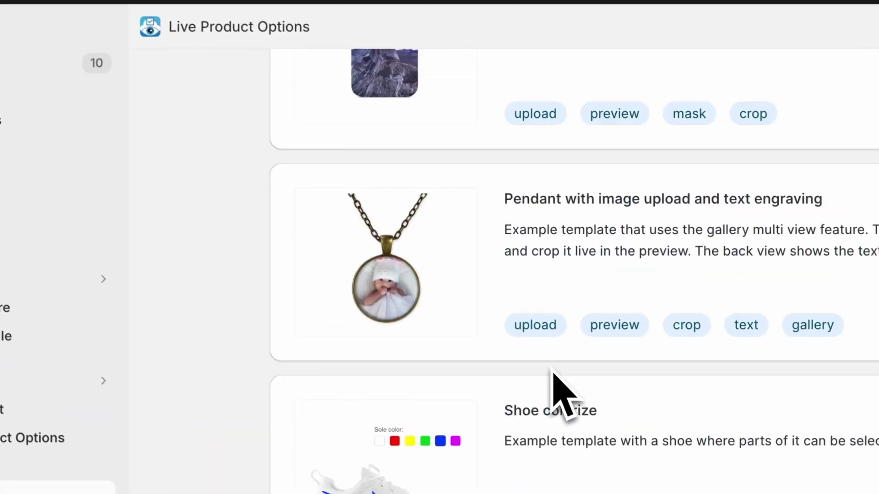
{"action": "scroll", "coordinate": [561, 389], "scroll_direction": "down", "scroll_amount": 15}
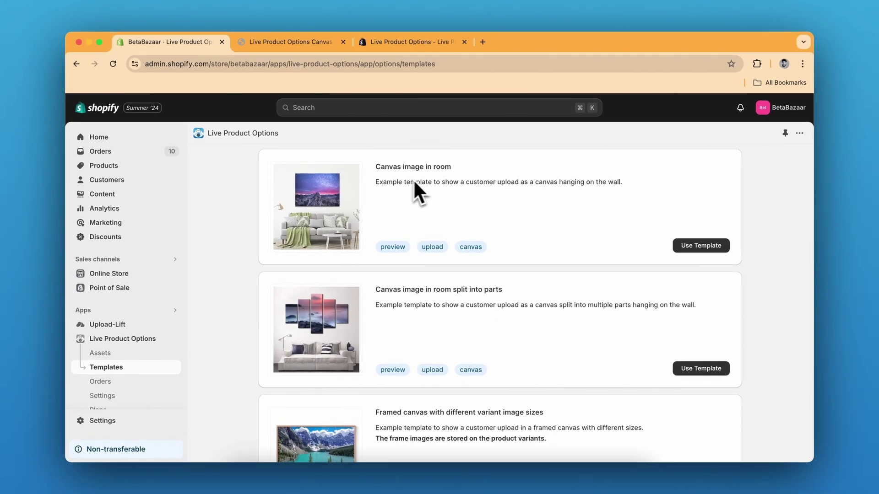
{"action": "scroll", "coordinate": [430, 181], "scroll_direction": "up", "scroll_amount": 15}
{"action": "scroll", "coordinate": [431, 187], "scroll_direction": "down", "scroll_amount": 15}
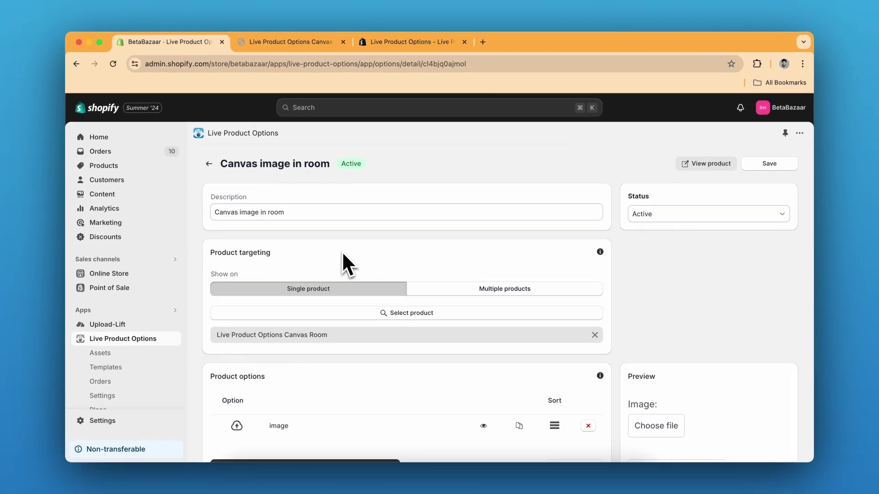
- Scroll the Canvas image in room option set down to its Product options section
{"action": "scroll", "coordinate": [343, 261], "scroll_direction": "down", "scroll_amount": 3}
{"action": "double_click", "coordinate": [248, 250]}
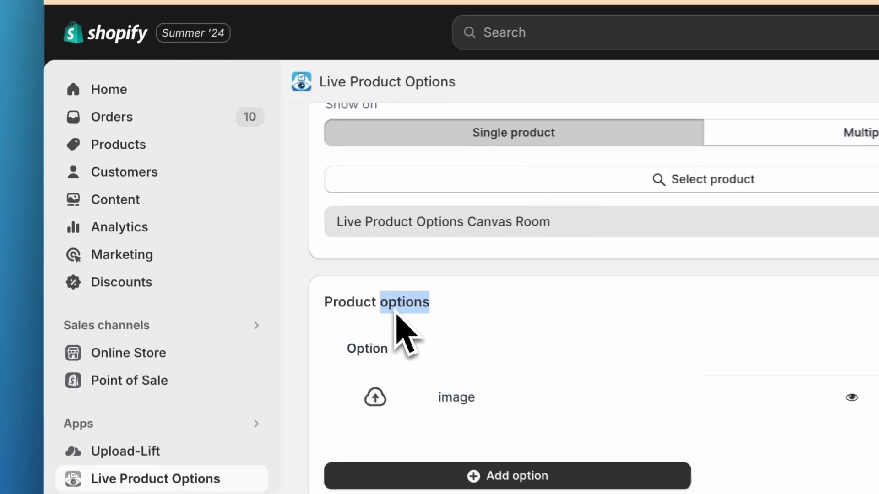
{"action": "scroll", "coordinate": [396, 315], "scroll_direction": "down", "scroll_amount": 10}
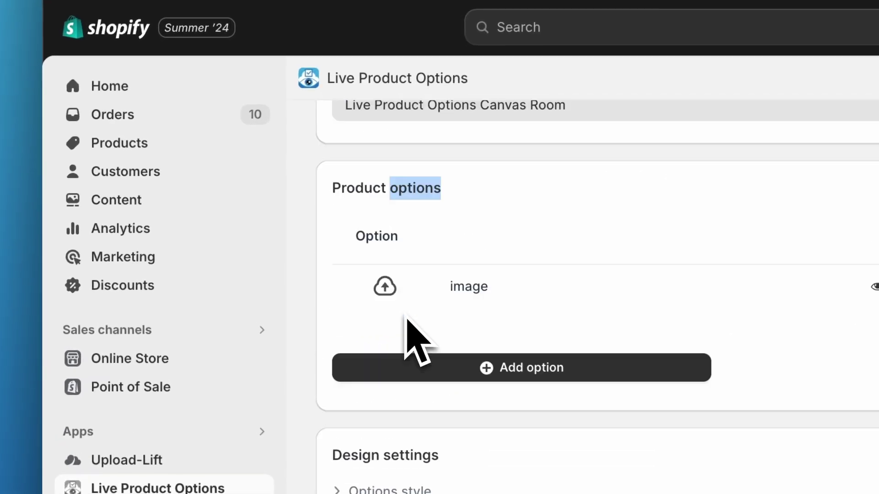
{"action": "scroll", "coordinate": [419, 229], "scroll_direction": "up", "scroll_amount": 2}
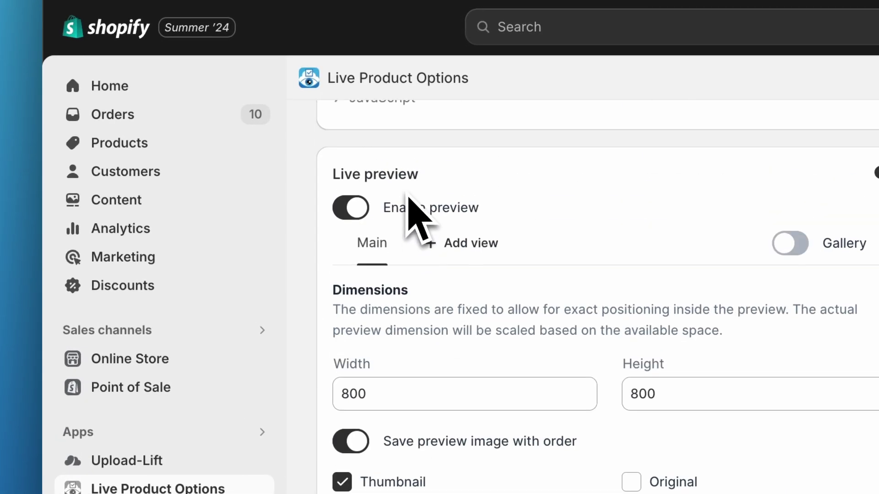
{"action": "scroll", "coordinate": [488, 213], "scroll_direction": "up", "scroll_amount": 10}
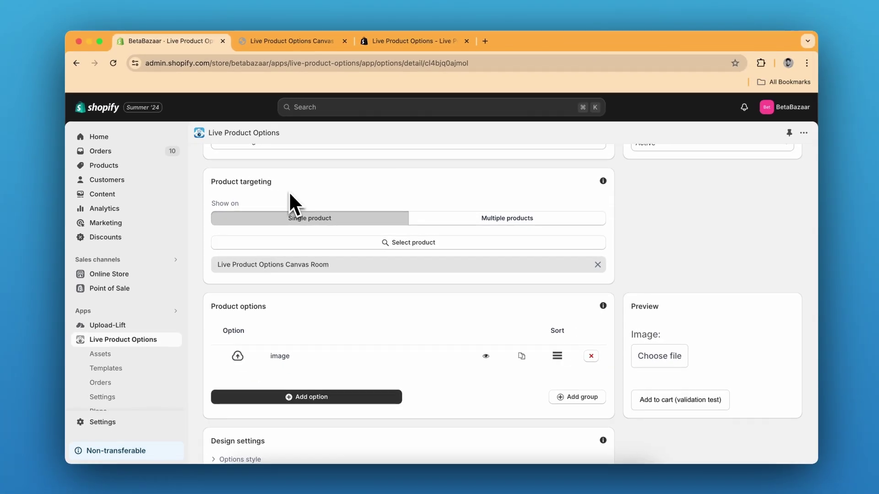
{"action": "scroll", "coordinate": [489, 202], "scroll_direction": "down", "scroll_amount": 2}
{"action": "scroll", "coordinate": [333, 298], "scroll_direction": "down", "scroll_amount": 1}
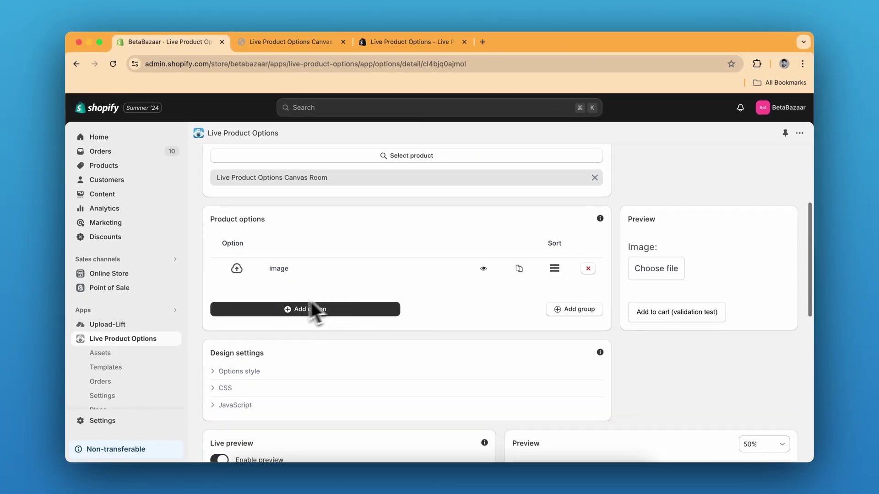
{"action": "scroll", "coordinate": [310, 281], "scroll_direction": "down", "scroll_amount": 1}
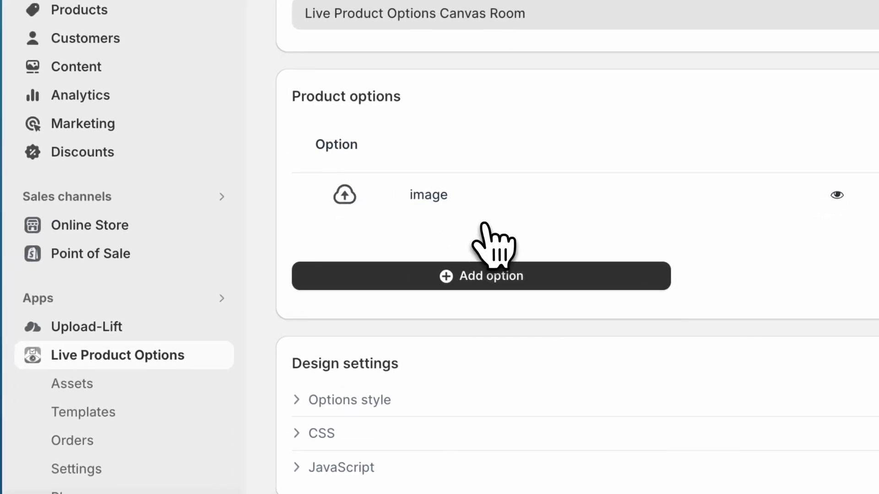
- Expand the image option and keep its type as Upload, accepting image/* up to 10MB
{"action": "left_click", "coordinate": [293, 259]}
{"action": "left_click", "coordinate": [402, 271]}
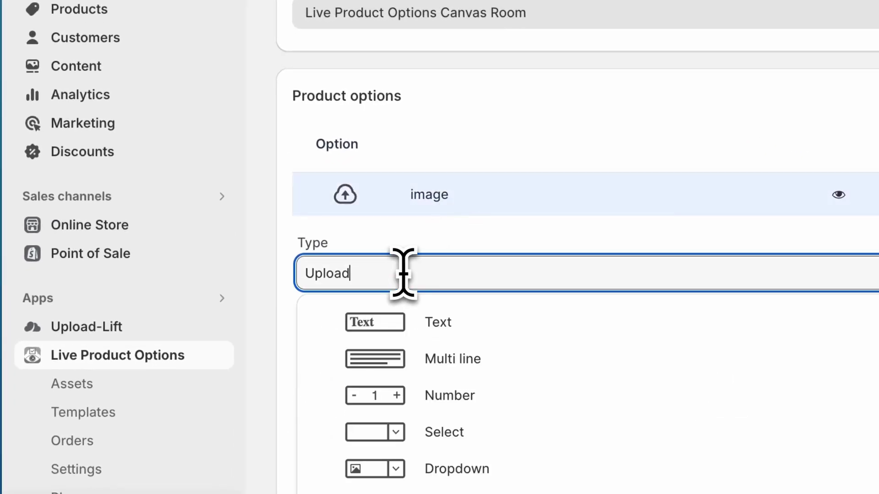
{"action": "scroll", "coordinate": [403, 268], "scroll_direction": "down", "scroll_amount": 5}
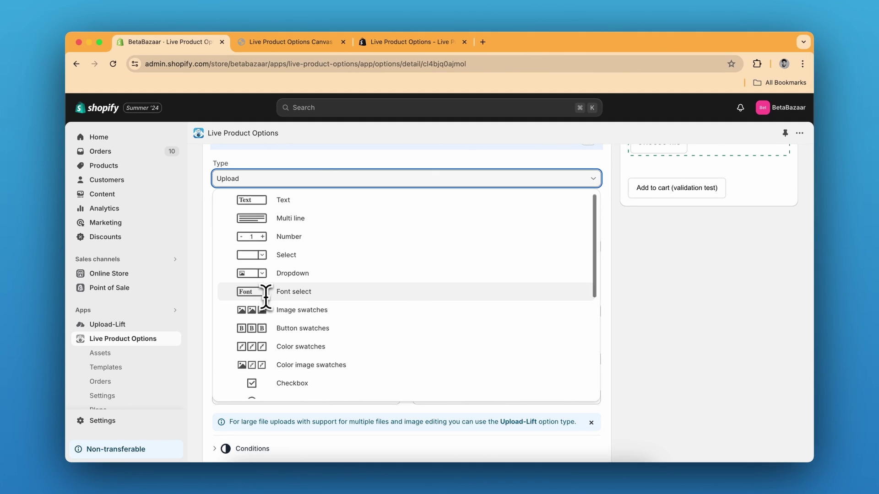
{"action": "scroll", "coordinate": [266, 298], "scroll_direction": "down", "scroll_amount": 2}
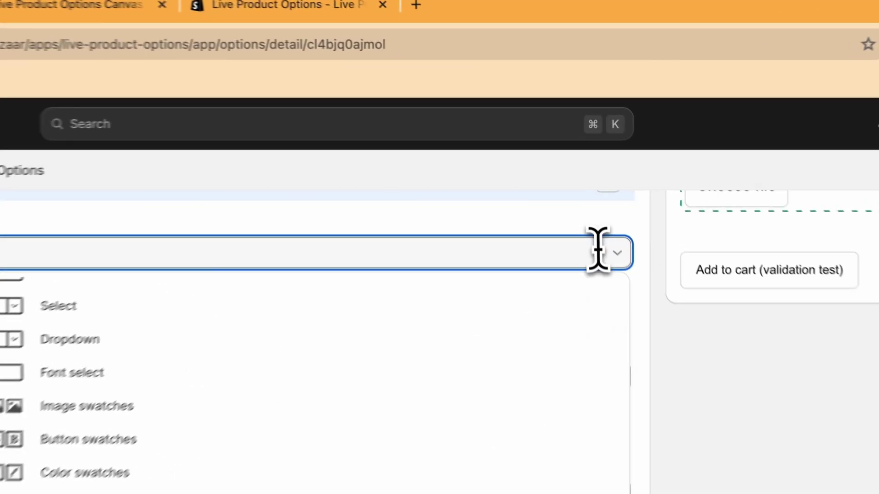
{"action": "left_click", "coordinate": [582, 178]}
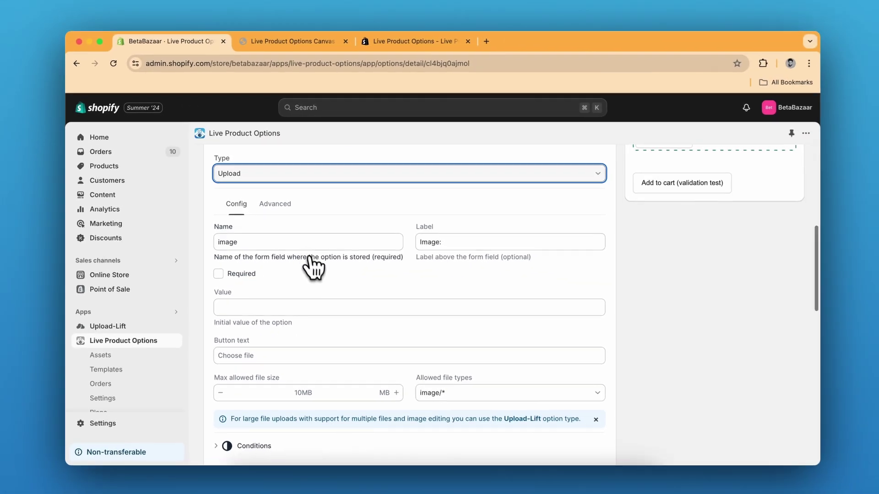
{"action": "scroll", "coordinate": [313, 268], "scroll_direction": "down", "scroll_amount": 10}
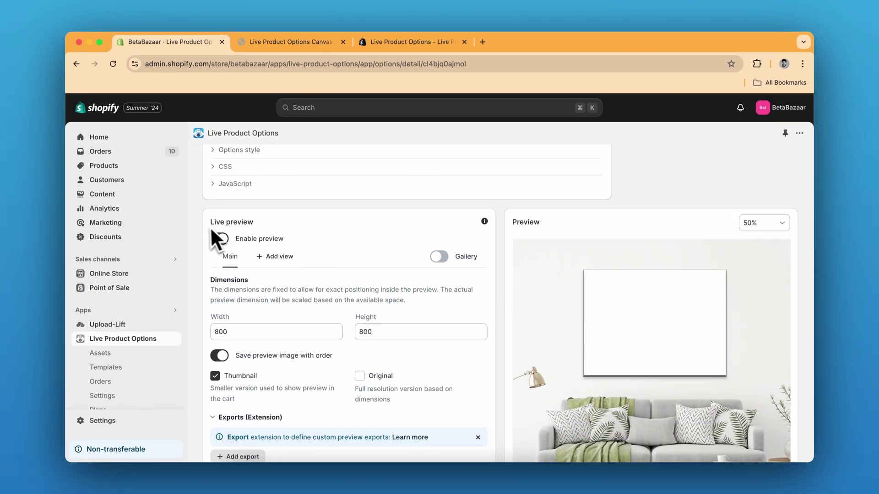
- Scroll to the Live preview layers and expand the layer_upload layer
{"action": "left_click_drag", "start_coordinate": [210, 227], "coordinate": [259, 223]}
{"action": "left_click", "coordinate": [259, 224]}
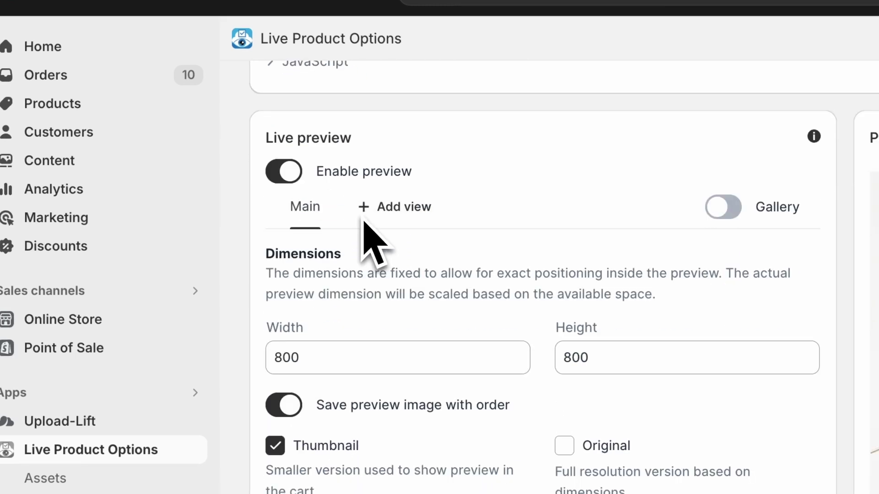
{"action": "scroll", "coordinate": [526, 284], "scroll_direction": "down", "scroll_amount": 5}
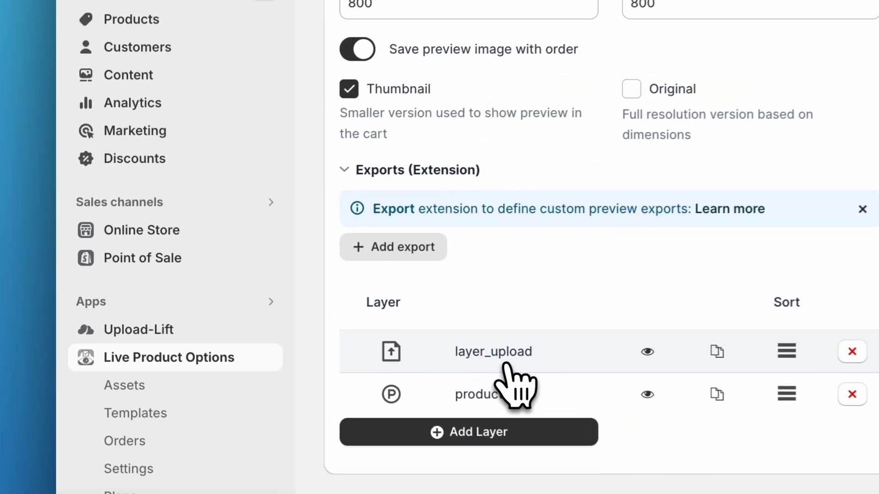
{"action": "left_click", "coordinate": [297, 343]}
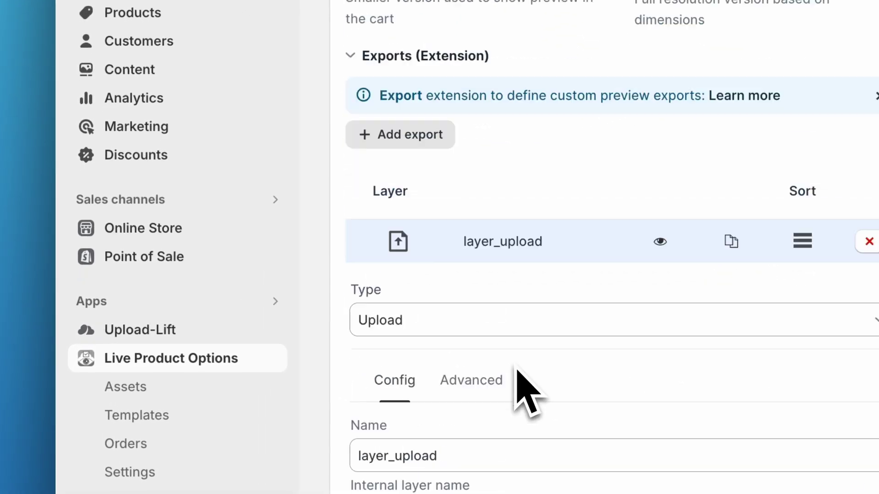
{"action": "scroll", "coordinate": [503, 344], "scroll_direction": "down", "scroll_amount": 2}
{"action": "scroll", "coordinate": [463, 266], "scroll_direction": "down", "scroll_amount": 2}
- Confirm layer_upload is an Upload layer whose selected option is image
{"action": "left_click", "coordinate": [418, 178]}
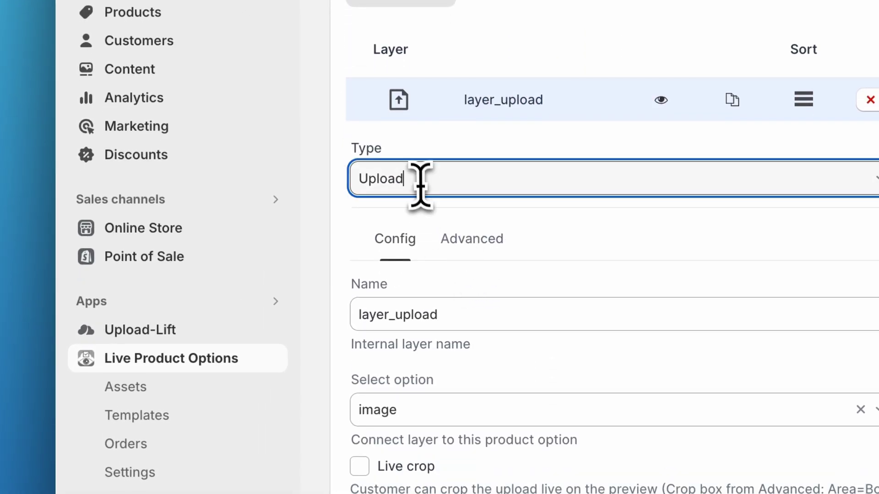
{"action": "scroll", "coordinate": [419, 178], "scroll_direction": "down", "scroll_amount": 6}
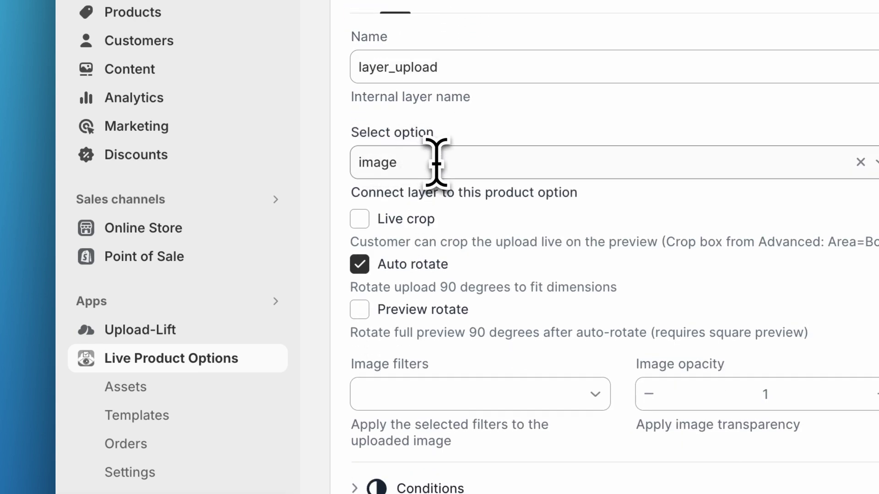
{"action": "left_click", "coordinate": [436, 163]}
{"action": "scroll", "coordinate": [490, 157], "scroll_direction": "up", "scroll_amount": 5}
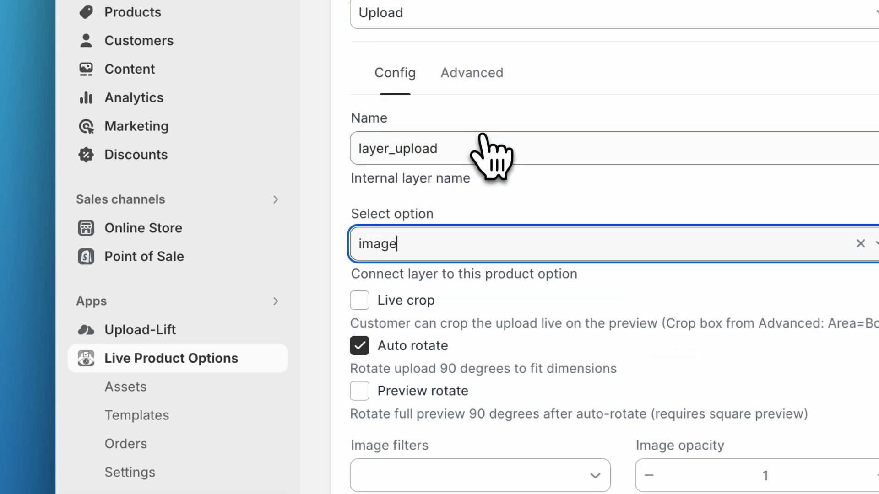
{"action": "scroll", "coordinate": [490, 157], "scroll_direction": "down", "scroll_amount": 15}
{"action": "scroll", "coordinate": [490, 157], "scroll_direction": "up", "scroll_amount": 4}
{"action": "scroll", "coordinate": [483, 135], "scroll_direction": "up", "scroll_amount": 10}
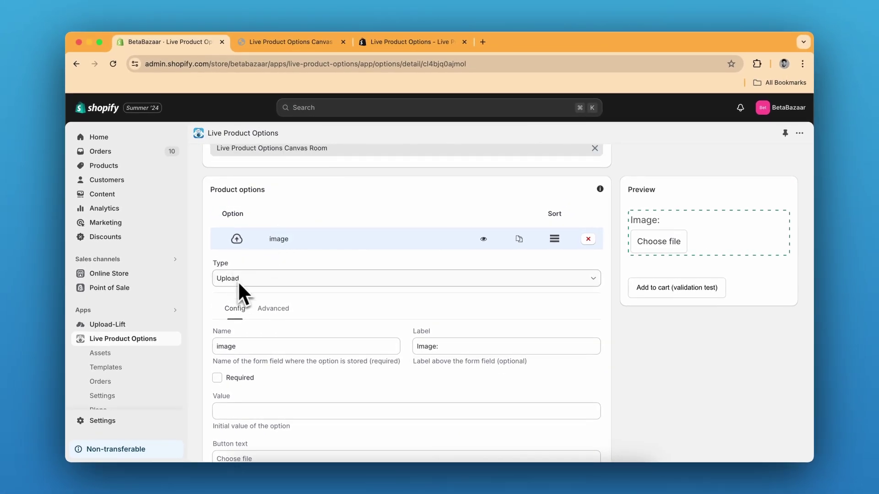
- Rename the upload option's name from image to 'Image'
{"action": "scroll", "coordinate": [288, 295], "scroll_direction": "down", "scroll_amount": 4}
{"action": "double_click", "coordinate": [243, 274]}
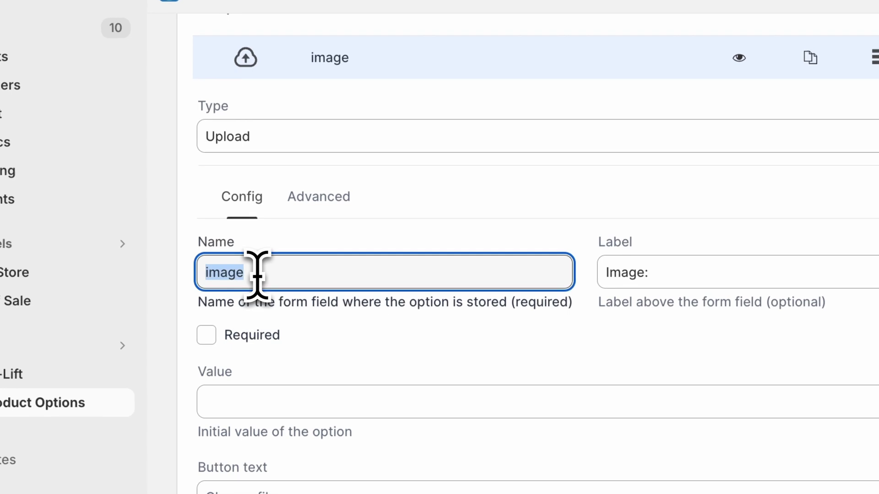
{"action": "left_click", "coordinate": [735, 245]}
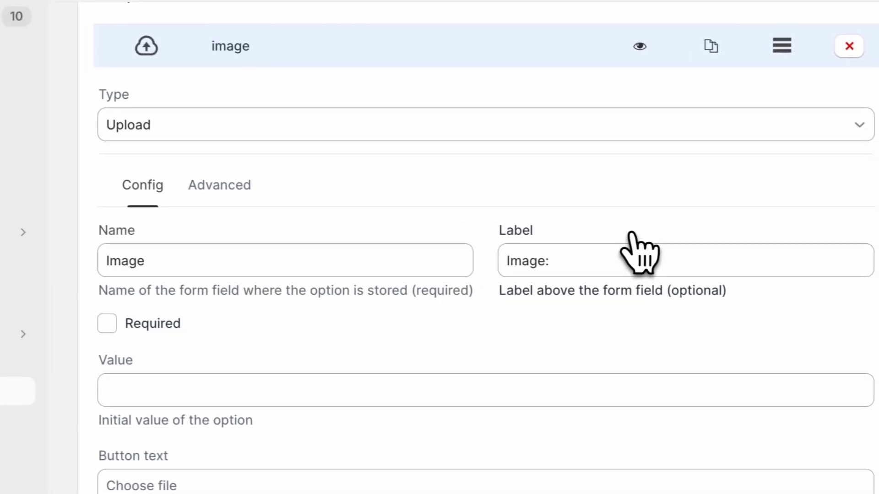
- Set the layer_upload layer's Select option to Image
{"action": "scroll", "coordinate": [734, 257], "scroll_direction": "down", "scroll_amount": 3}
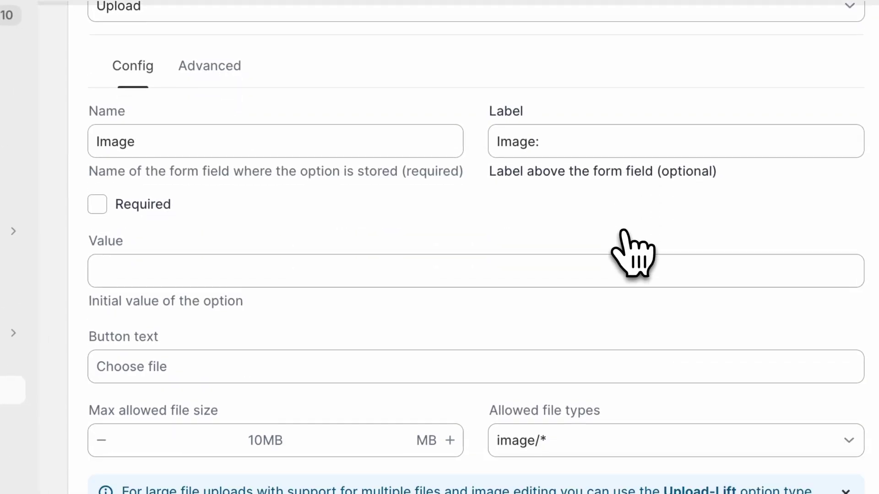
{"action": "scroll", "coordinate": [625, 233], "scroll_direction": "down", "scroll_amount": 20}
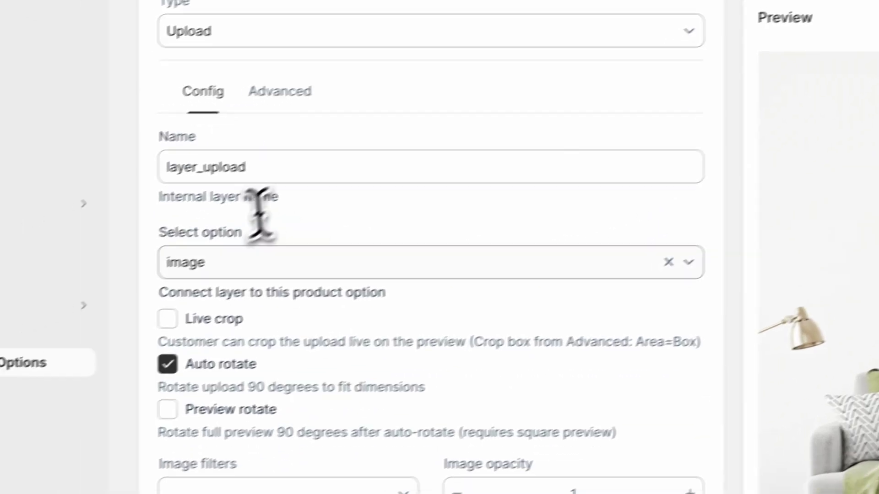
{"action": "left_click", "coordinate": [159, 290]}
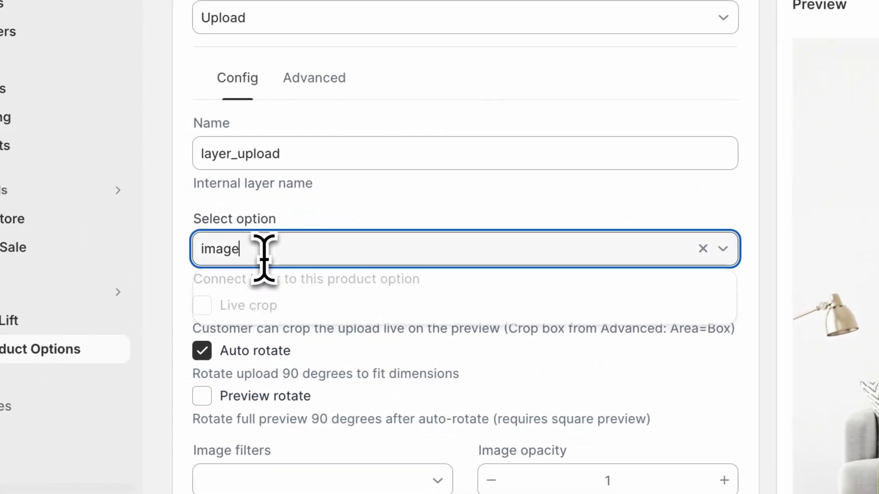
{"action": "left_click", "coordinate": [275, 306]}
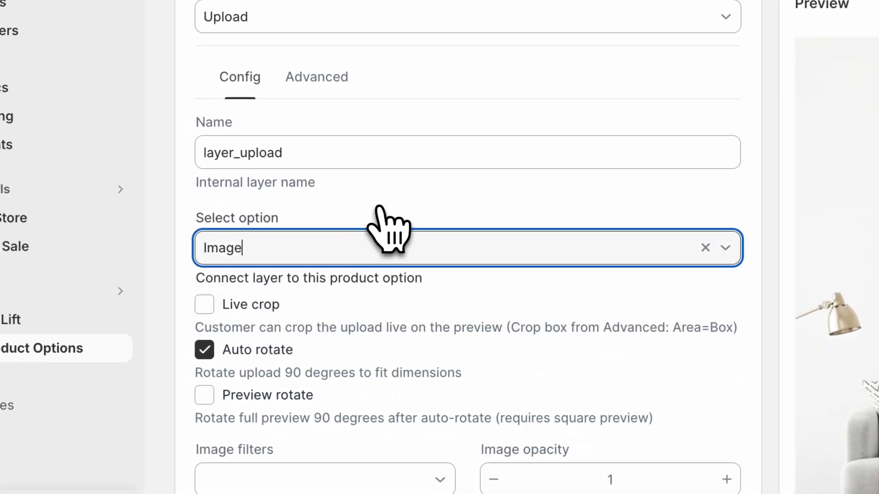
{"action": "scroll", "coordinate": [388, 229], "scroll_direction": "up", "scroll_amount": 1}
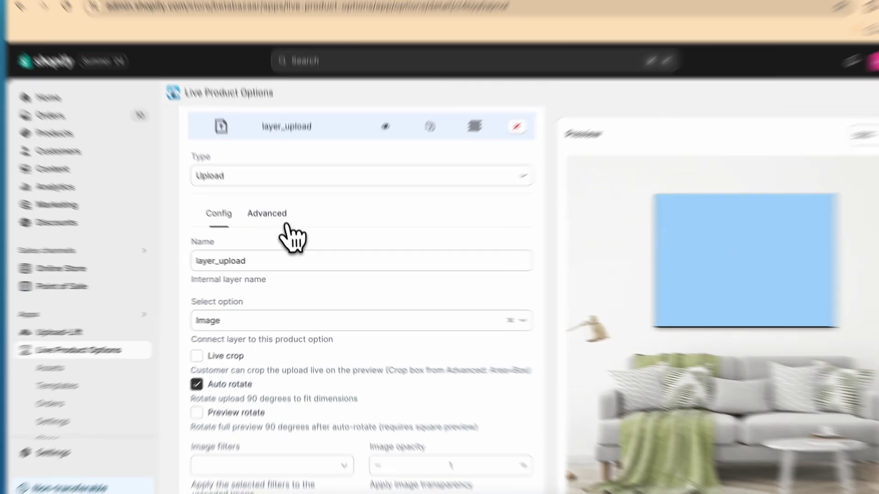
- Verify the upload layer's Box area is 423 × 318 at X 190, Y 90, then collapse layer_upload
{"action": "left_click", "coordinate": [275, 231]}
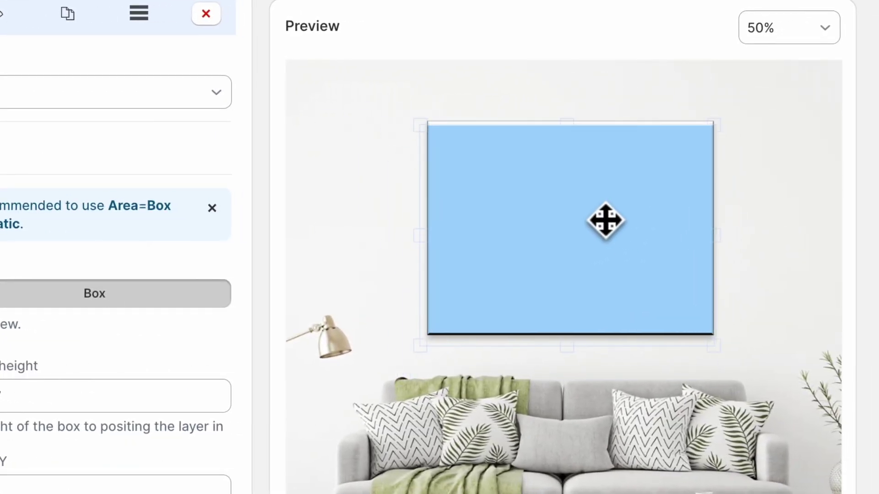
{"action": "left_click", "coordinate": [447, 229]}
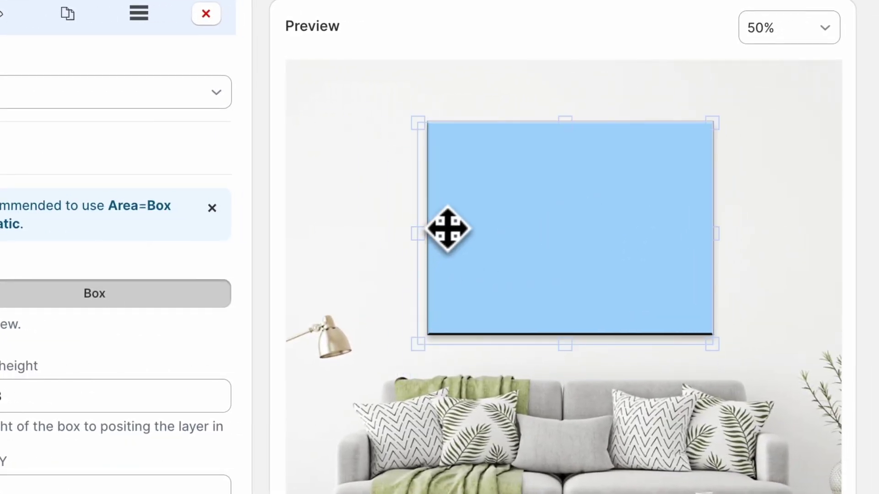
{"action": "scroll", "coordinate": [448, 229], "scroll_direction": "down", "scroll_amount": 10}
{"action": "scroll", "coordinate": [173, 242], "scroll_direction": "up", "scroll_amount": 8}
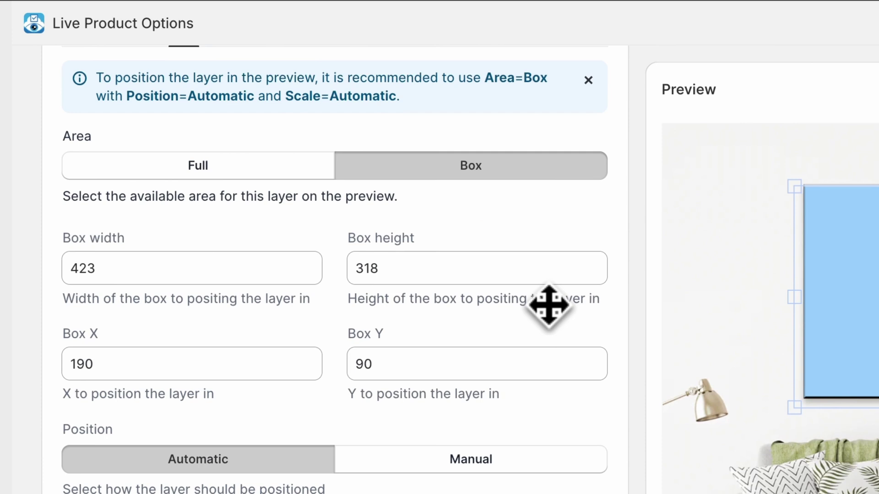
{"action": "scroll", "coordinate": [549, 306], "scroll_direction": "up", "scroll_amount": 5}
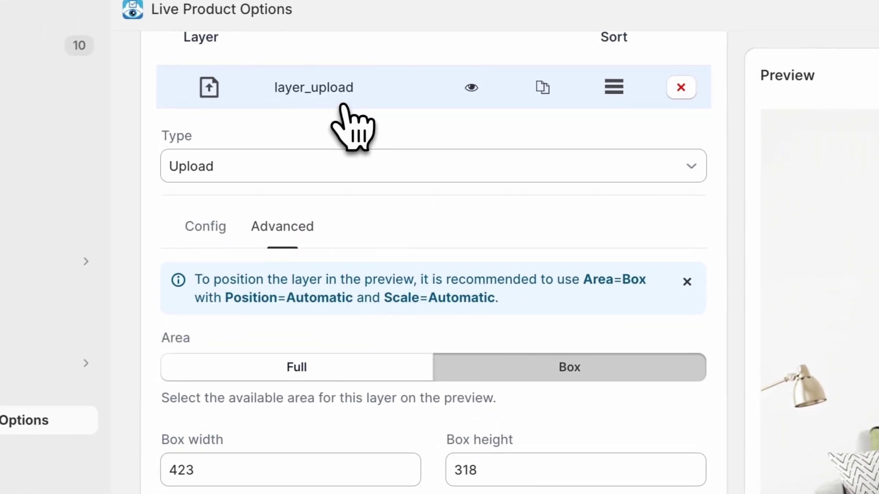
{"action": "left_click", "coordinate": [355, 130]}
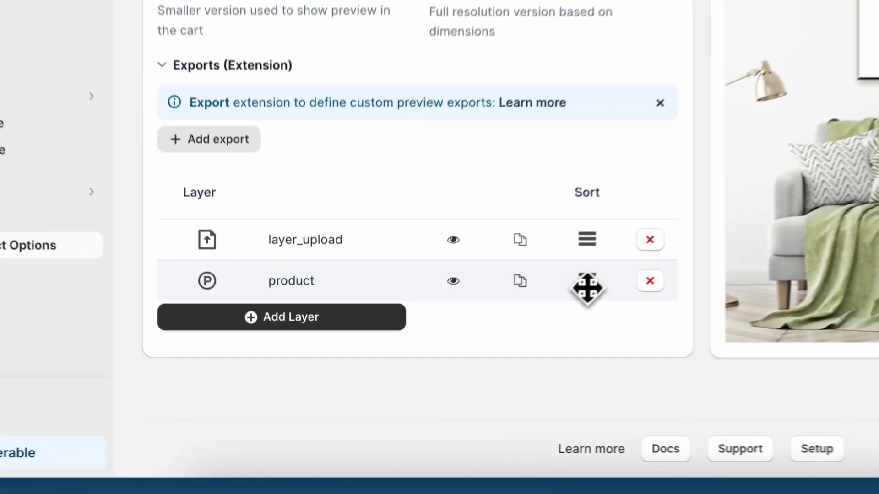
- Move the product layer above layer_upload and upload a cat photo as a test image
{"action": "left_click_drag", "start_coordinate": [439, 363], "coordinate": [440, 336]}
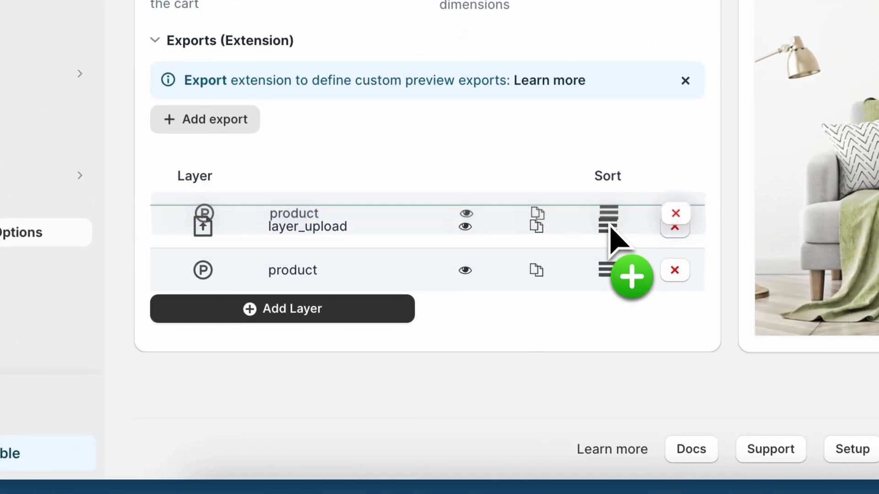
{"action": "left_click_drag", "start_coordinate": [611, 226], "coordinate": [608, 226]}
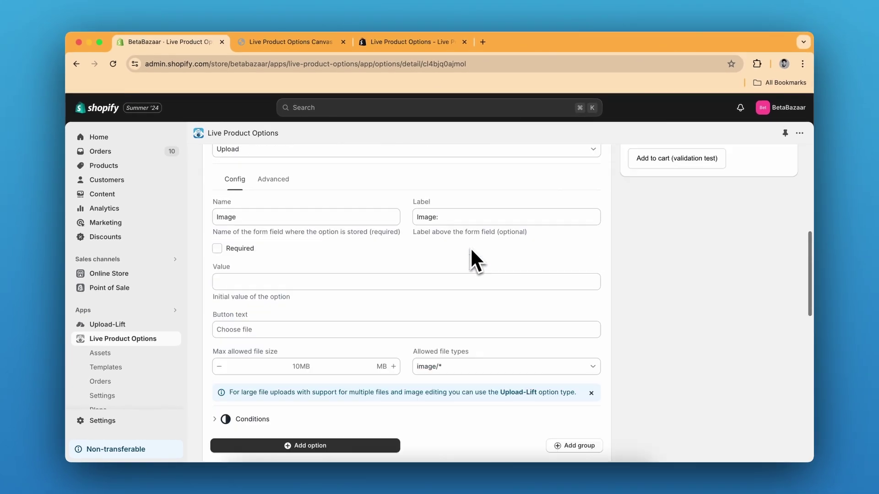
{"action": "scroll", "coordinate": [472, 247], "scroll_direction": "up", "scroll_amount": 2}
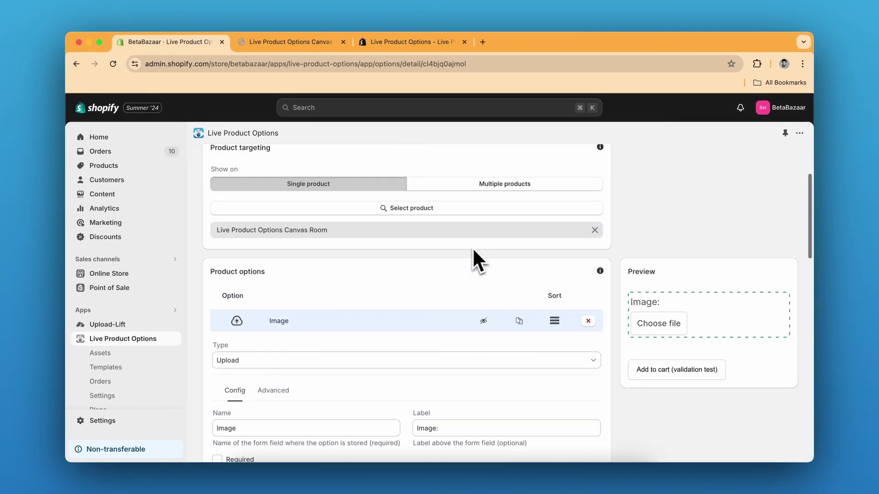
{"action": "left_click", "coordinate": [647, 324]}
{"action": "double_click", "coordinate": [319, 235]}
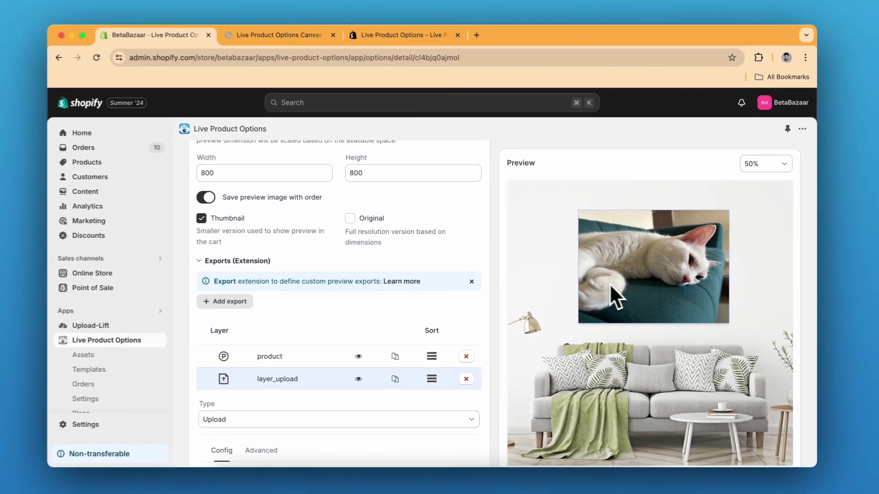
- Resize the cat image box to fill the canvas, then move layer_upload back above the product layer
{"action": "scroll", "coordinate": [406, 299], "scroll_direction": "up", "scroll_amount": 2}
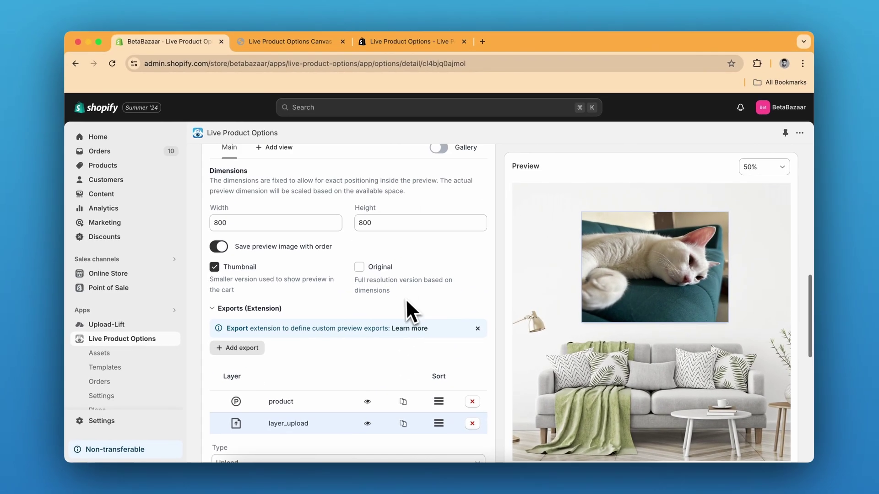
{"action": "scroll", "coordinate": [297, 276], "scroll_direction": "down", "scroll_amount": 5}
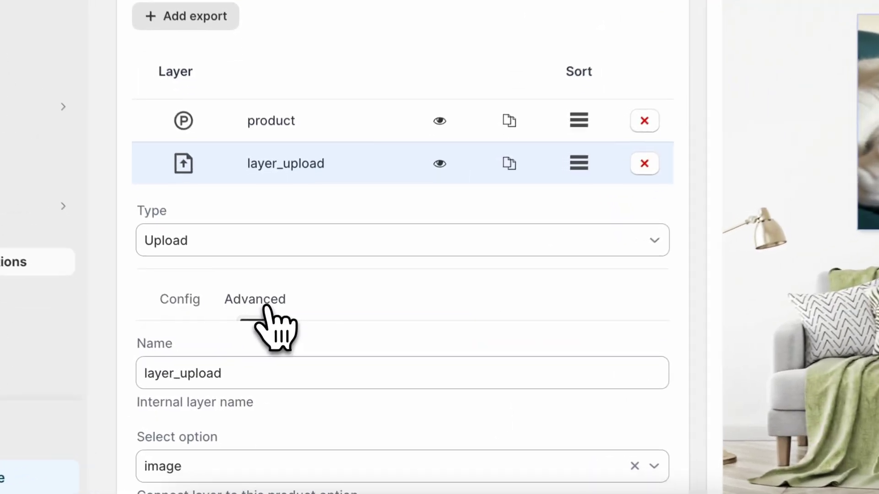
{"action": "left_click", "coordinate": [275, 361]}
{"action": "scroll", "coordinate": [282, 366], "scroll_direction": "down", "scroll_amount": 3}
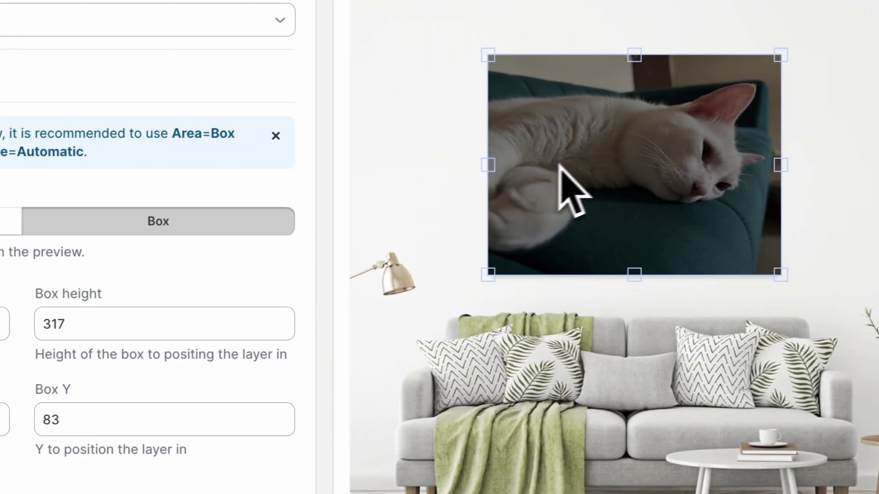
{"action": "left_click_drag", "start_coordinate": [873, 114], "coordinate": [799, 117]}
{"action": "left_click", "coordinate": [581, 247]}
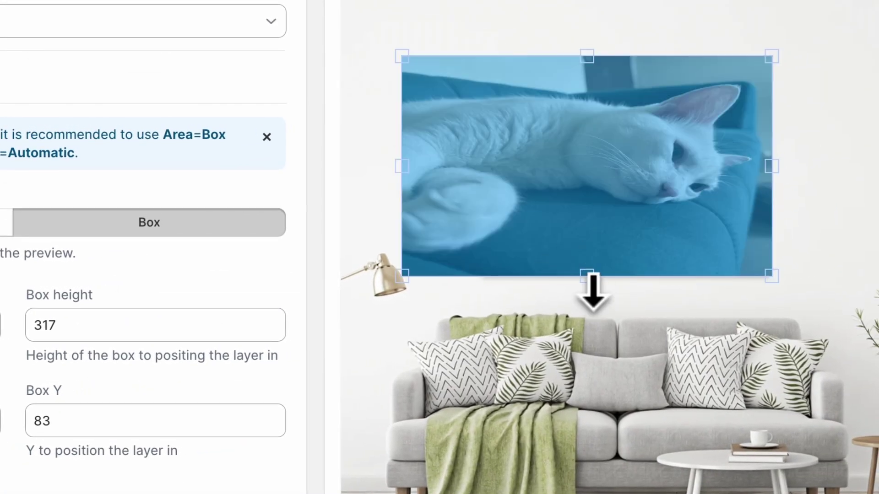
{"action": "left_click_drag", "start_coordinate": [593, 293], "coordinate": [589, 337]}
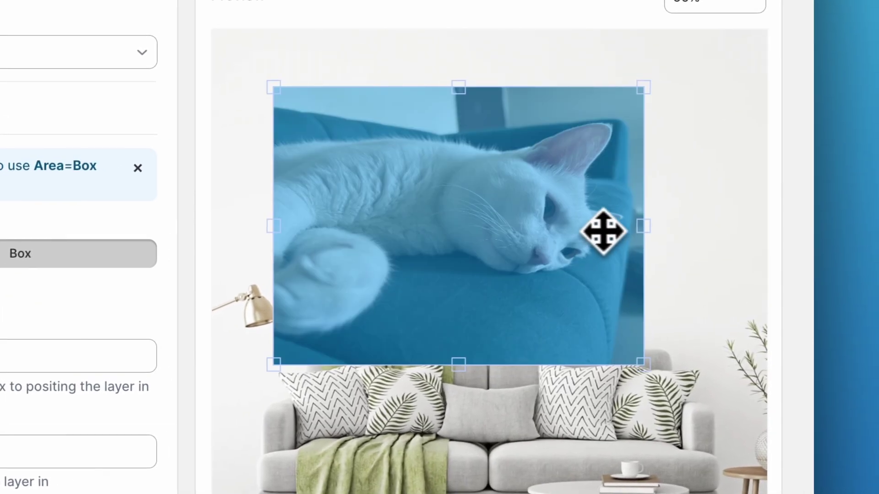
{"action": "left_click_drag", "start_coordinate": [648, 230], "coordinate": [669, 230]}
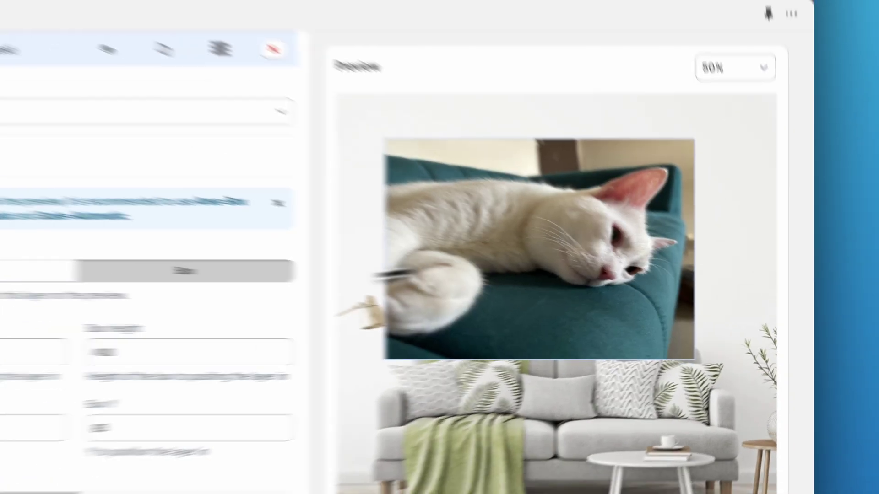
{"action": "scroll", "coordinate": [63, 321], "scroll_direction": "down", "scroll_amount": 5}
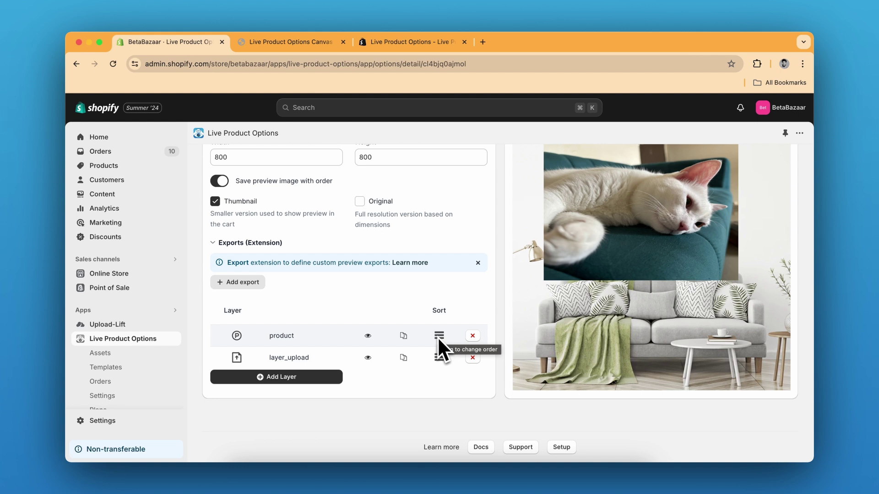
{"action": "left_click_drag", "start_coordinate": [431, 349], "coordinate": [442, 335]}
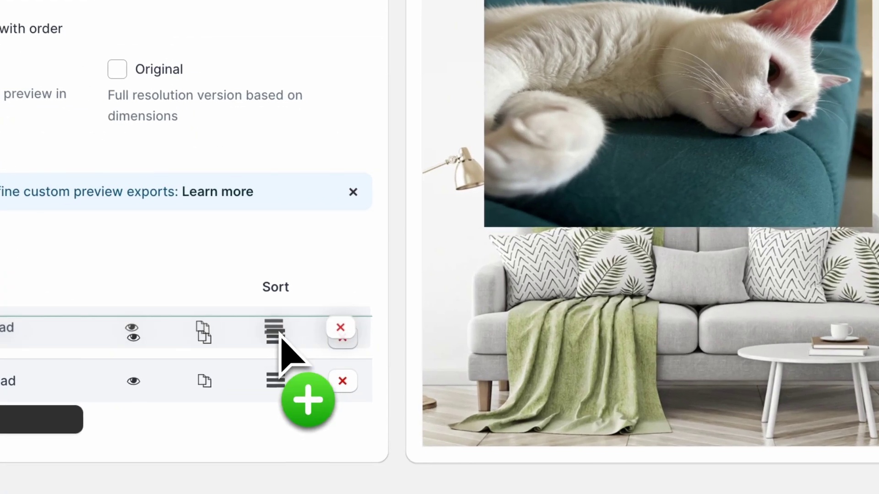
{"action": "left_click_drag", "start_coordinate": [281, 339], "coordinate": [281, 352]}
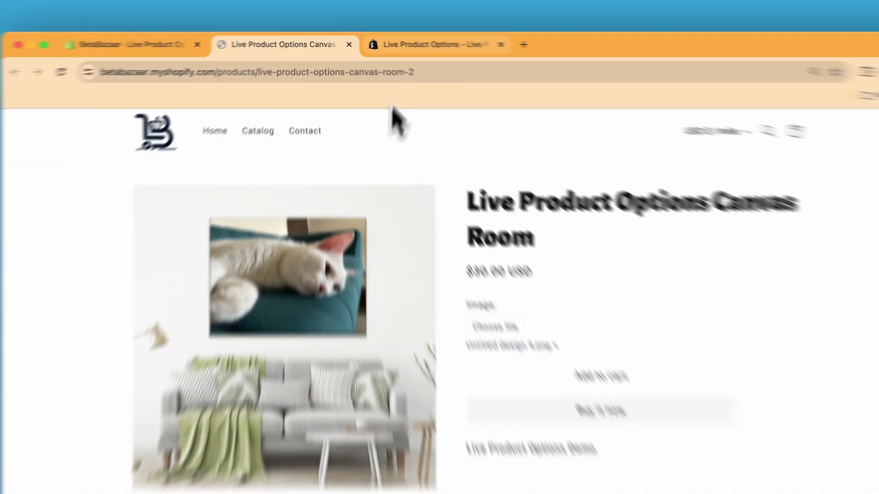
- Switch to the browser tab showing the Live Product Options App Store listing
{"action": "left_click", "coordinate": [403, 41]}
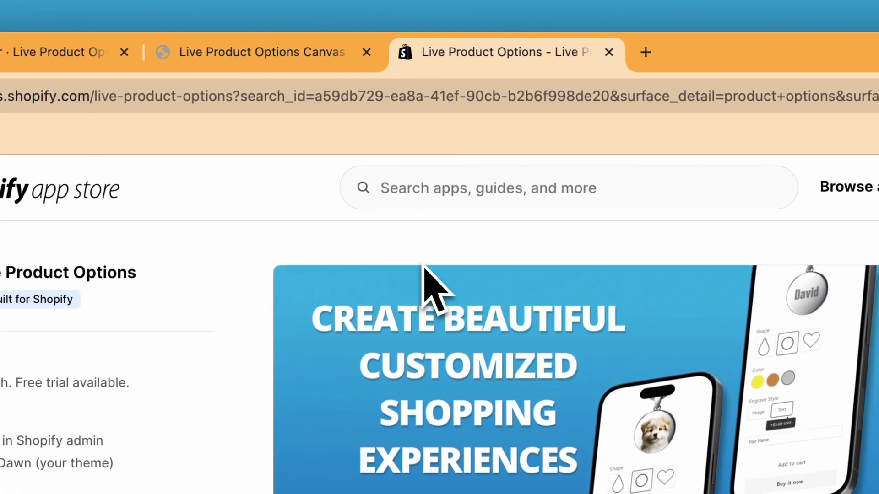